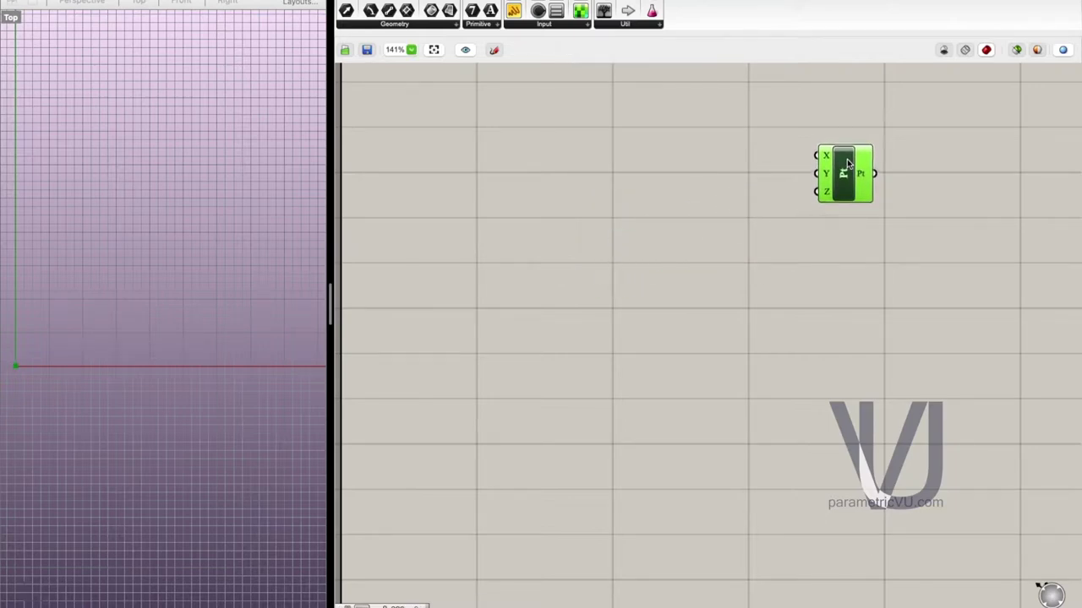
- Add a Series component, connect its output to the point component's X input, and place it level with that input
{"action": "double_click", "coordinate": [610, 245]}
{"action": "type", "text": "series"}
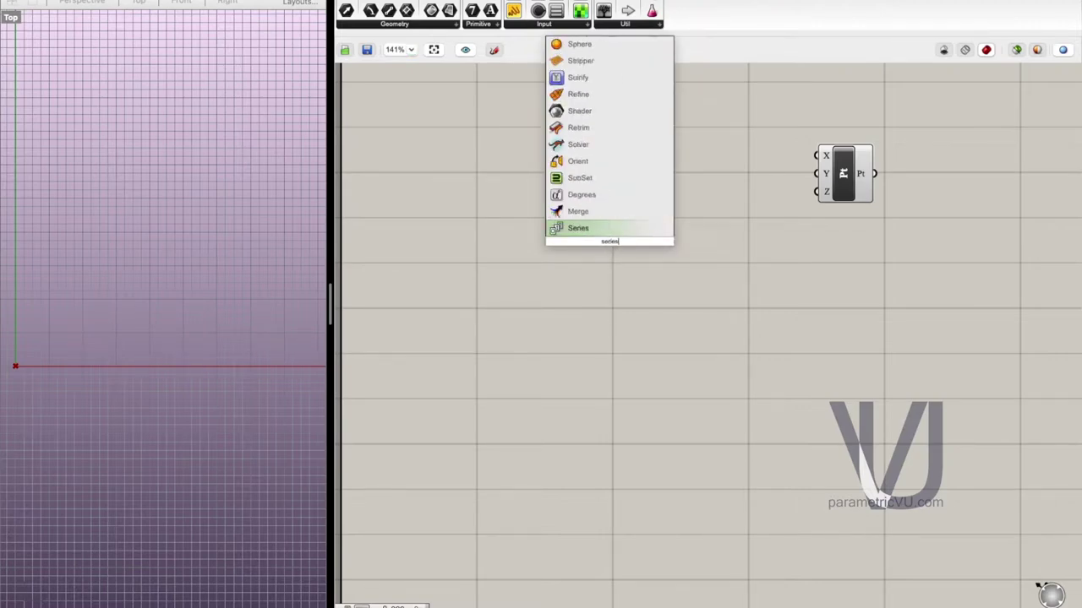
{"action": "key", "text": "Return"}
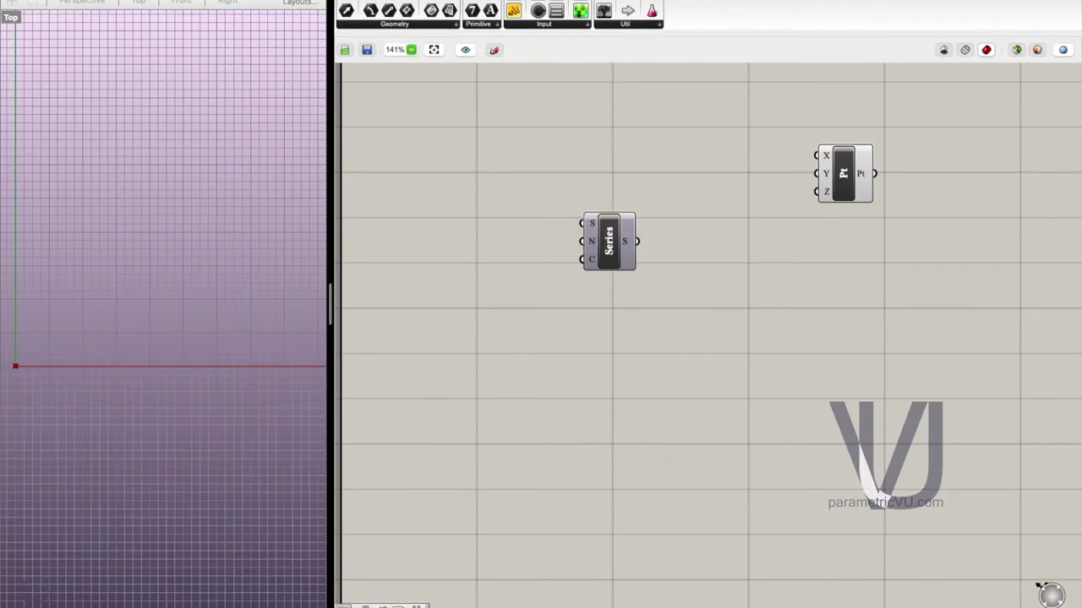
{"action": "left_click_drag", "start_coordinate": [609, 239], "coordinate": [817, 155]}
{"action": "left_click_drag", "start_coordinate": [530, 165], "coordinate": [549, 156]}
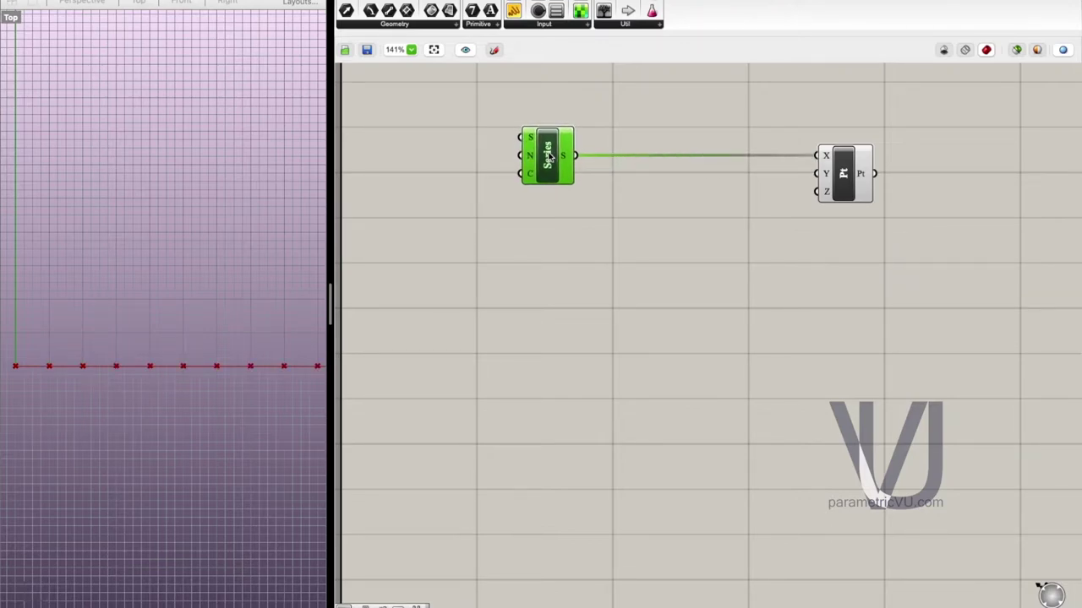
- Add a decimal number slider with value 2.000 and connect it to the Series step input N
{"action": "double_click", "coordinate": [498, 230]}
{"action": "type", "text": "2.0"}
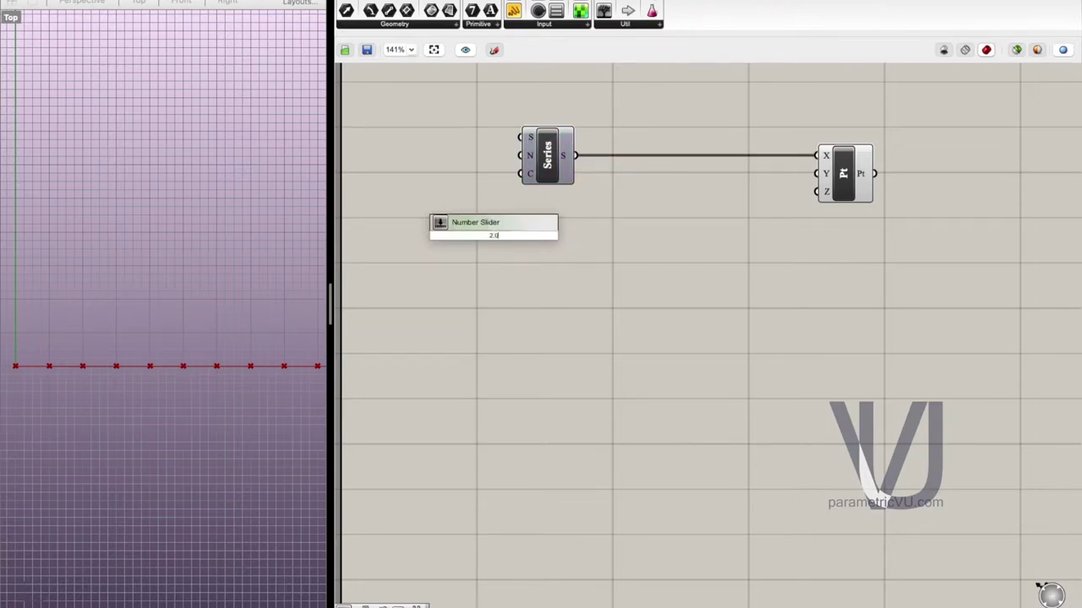
{"action": "type", "text": "00"}
{"action": "key", "text": "Return"}
{"action": "left_click_drag", "start_coordinate": [475, 241], "coordinate": [410, 158]}
{"action": "left_click_drag", "start_coordinate": [499, 153], "coordinate": [519, 155]}
{"action": "left_click_drag", "start_coordinate": [378, 159], "coordinate": [376, 163]}
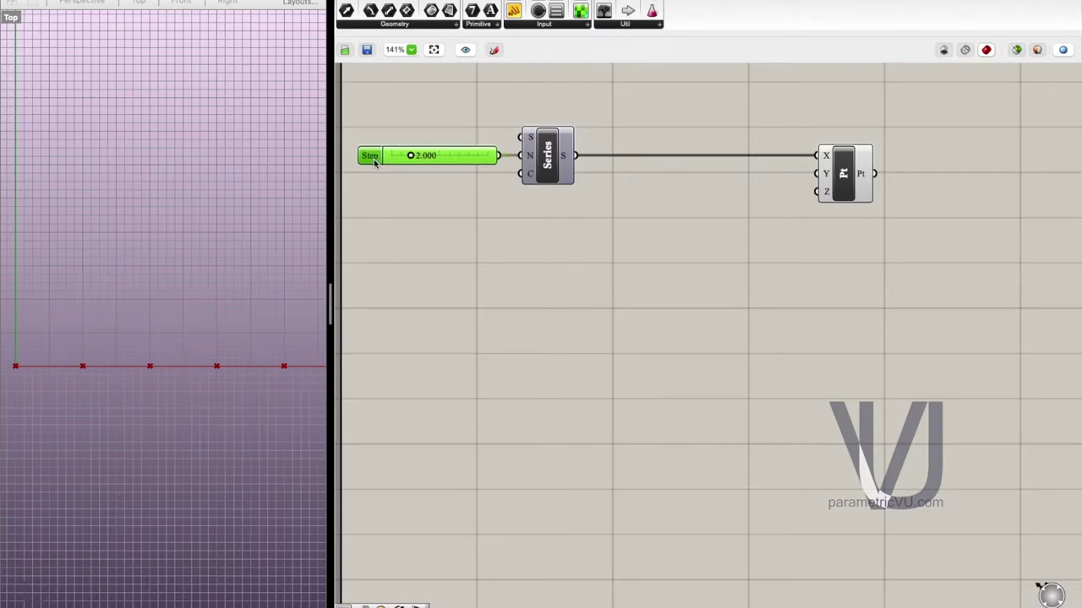
- Set the Step slider to about 0.994
{"action": "double_click", "coordinate": [431, 157]}
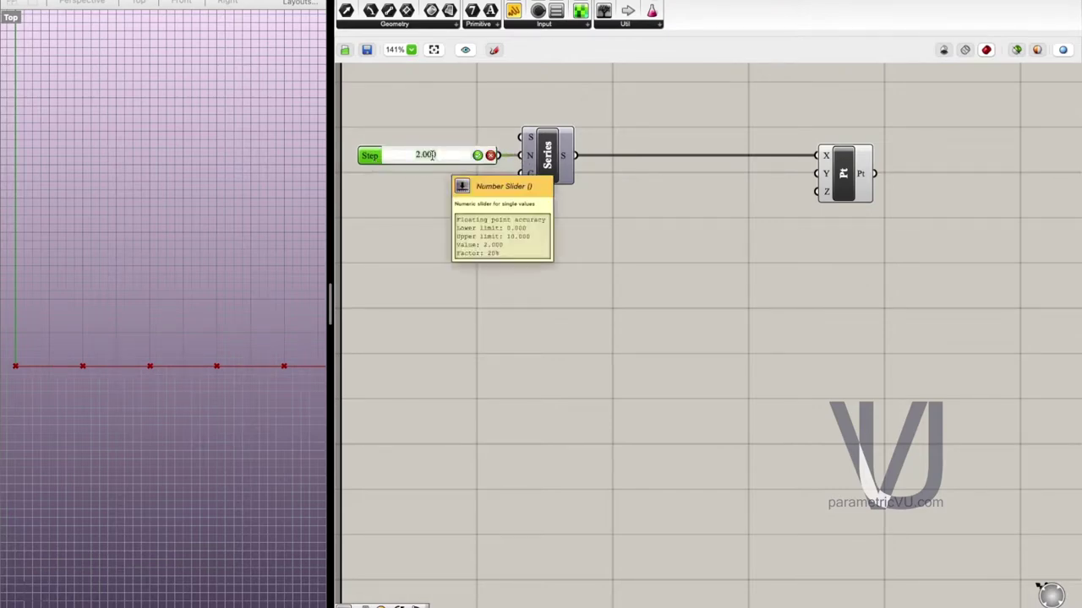
{"action": "left_click", "coordinate": [434, 177]}
{"action": "mouse_move", "coordinate": [411, 157]}
{"action": "left_mouse_down"}
{"action": "mouse_move", "coordinate": [394, 159]}
{"action": "mouse_move", "coordinate": [403, 161]}
{"action": "left_mouse_up"}
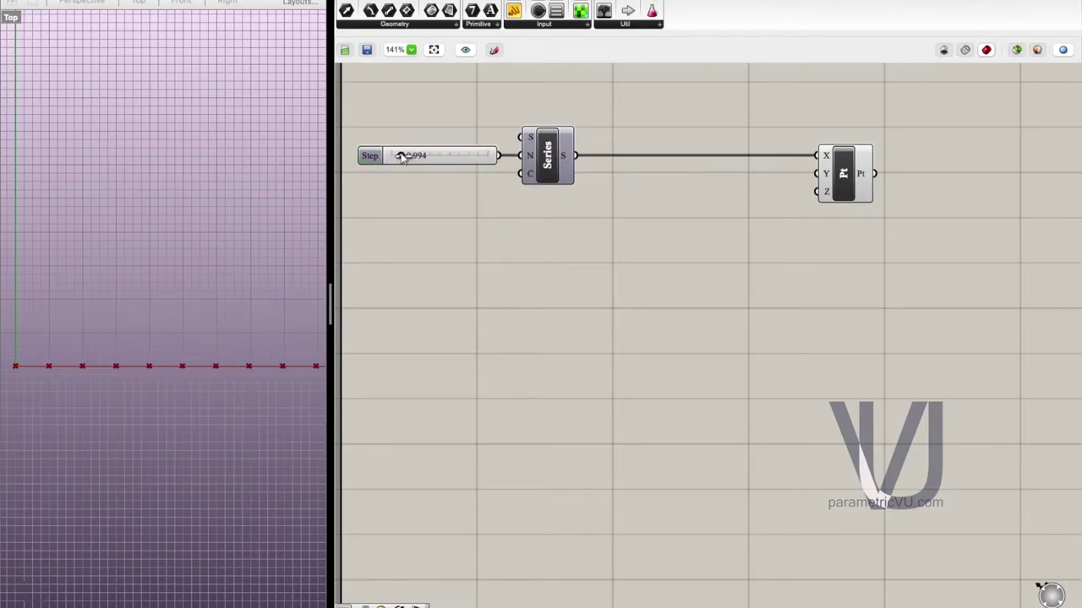
- Add an integer number slider with value 10, connect it to the Series count input C, and place it below the Step slider
{"action": "double_click", "coordinate": [456, 233]}
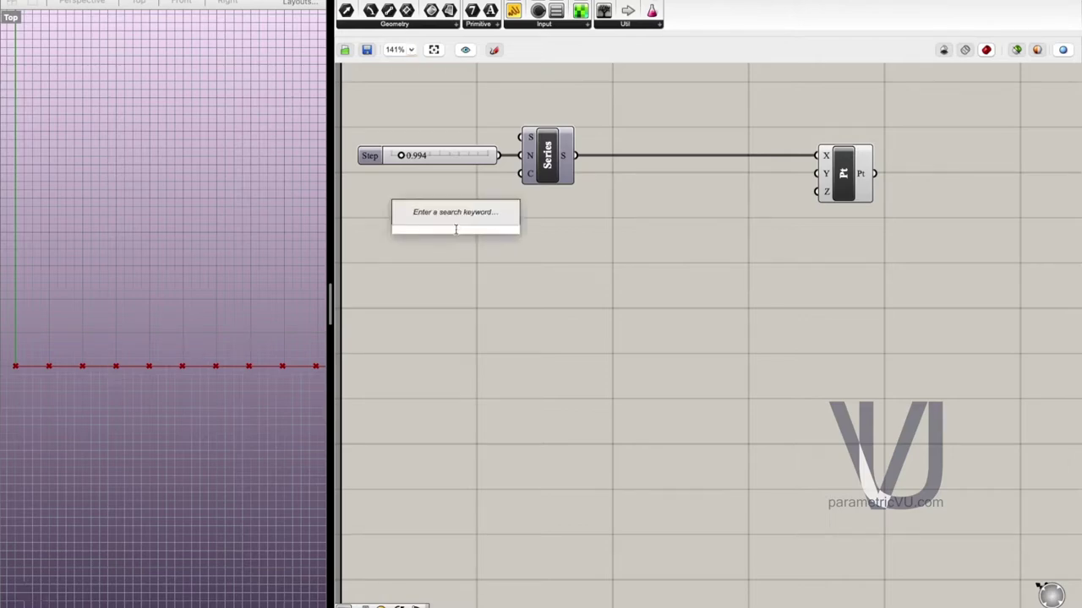
{"action": "type", "text": "2"}
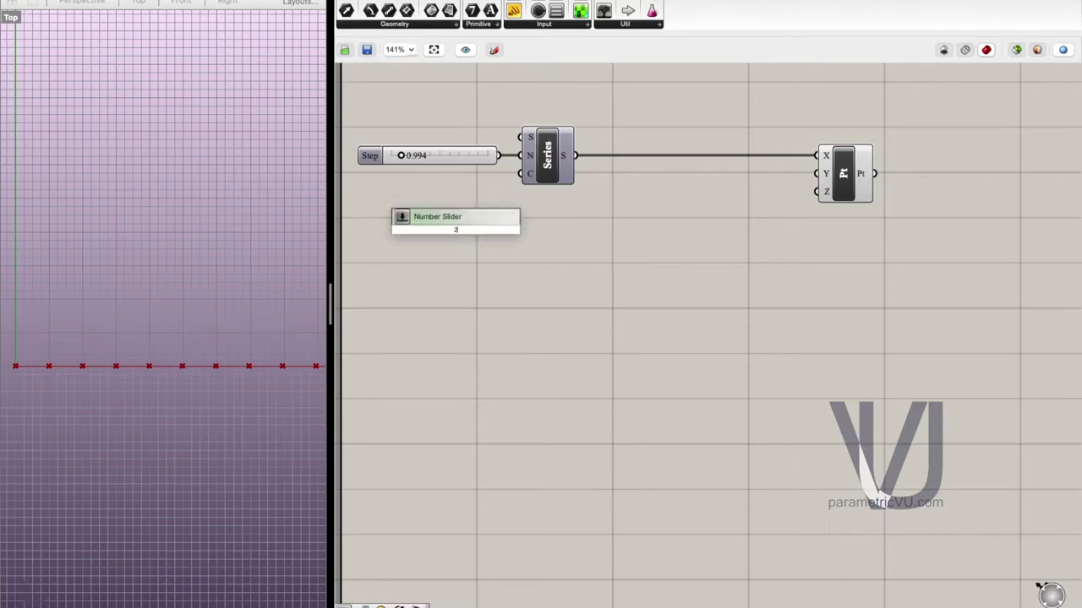
{"action": "key", "text": "Return"}
{"action": "left_click_drag", "start_coordinate": [448, 234], "coordinate": [436, 233]}
{"action": "left_click_drag", "start_coordinate": [525, 230], "coordinate": [521, 174]}
{"action": "mouse_move", "coordinate": [405, 233]}
{"action": "left_mouse_down"}
{"action": "mouse_move", "coordinate": [383, 222]}
{"action": "mouse_move", "coordinate": [418, 220]}
{"action": "left_mouse_up"}
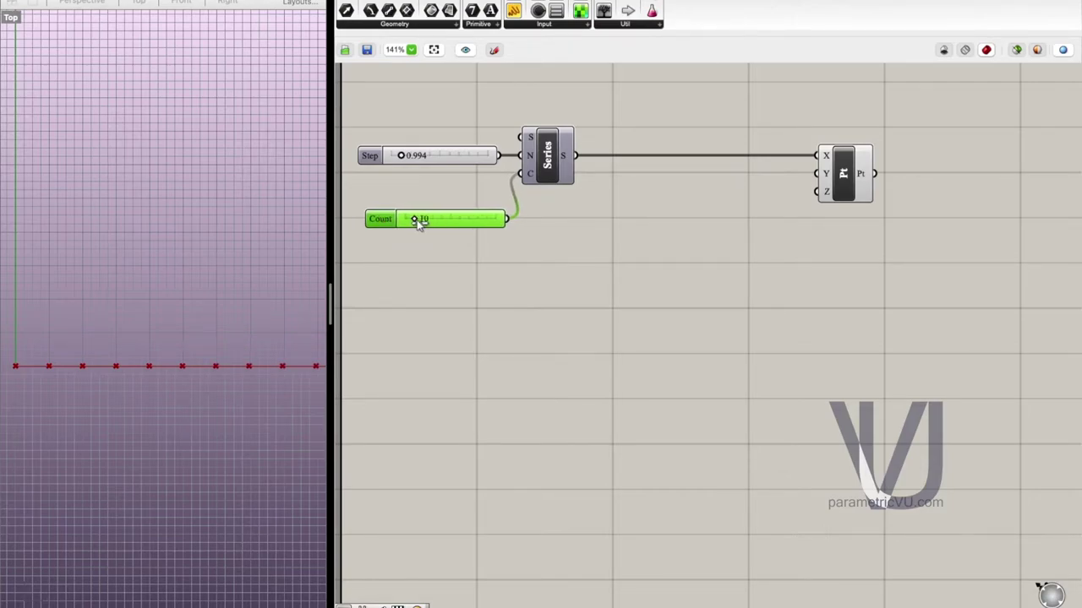
{"action": "left_click", "coordinate": [464, 253]}
{"action": "left_click_drag", "start_coordinate": [551, 167], "coordinate": [558, 168]}
{"action": "left_click_drag", "start_coordinate": [390, 224], "coordinate": [384, 213]}
- Add a Remap Numbers component below the point component and connect the Count slider to its value input V
{"action": "double_click", "coordinate": [537, 241]}
{"action": "type", "text": "remap"}
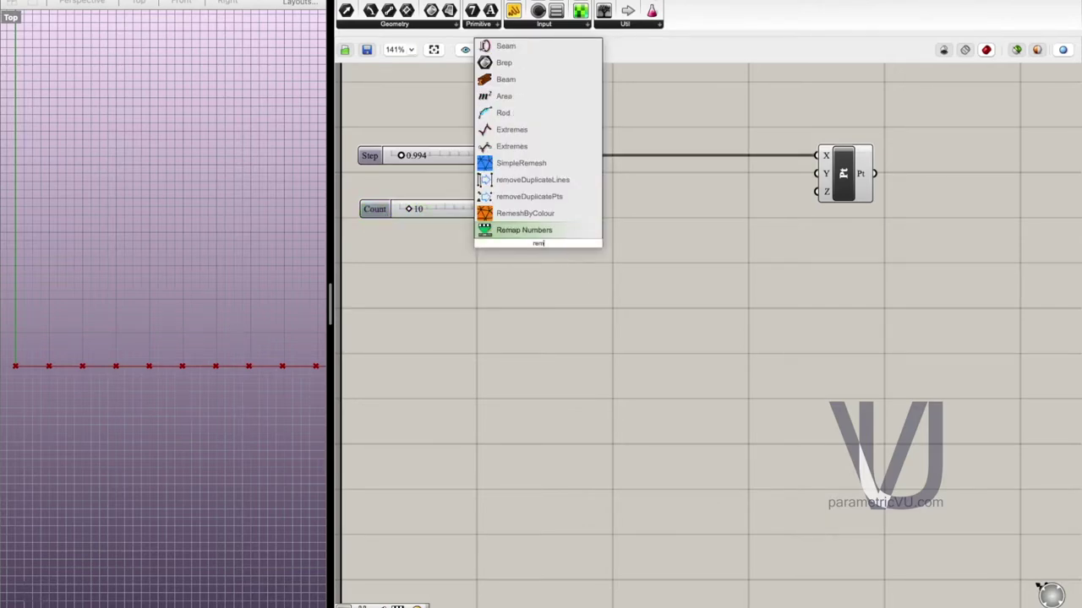
{"action": "left_click", "coordinate": [563, 232]}
{"action": "left_click_drag", "start_coordinate": [543, 240], "coordinate": [740, 220]}
{"action": "left_click_drag", "start_coordinate": [502, 209], "coordinate": [759, 226]}
{"action": "left_click", "coordinate": [826, 232]}
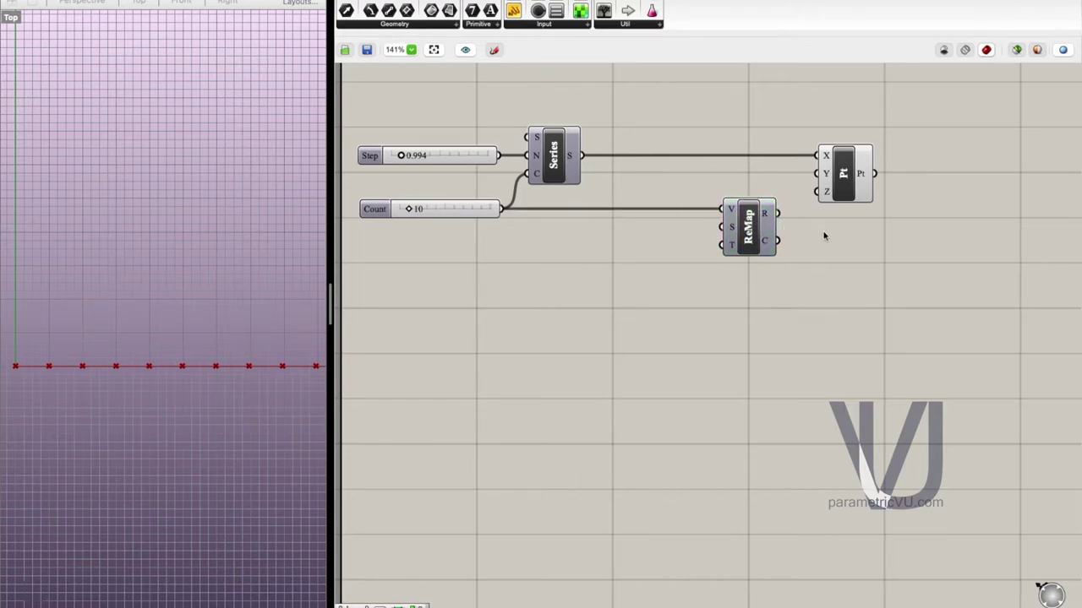
- Add a Range component and place it below the Count slider, near the Series component
{"action": "double_click", "coordinate": [622, 325]}
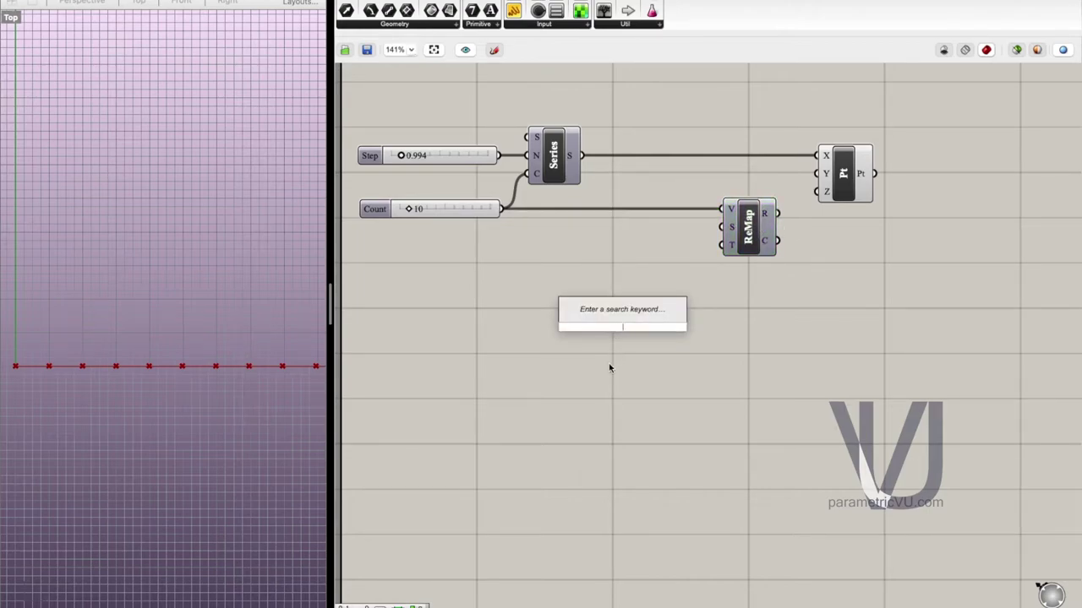
{"action": "type", "text": "range"}
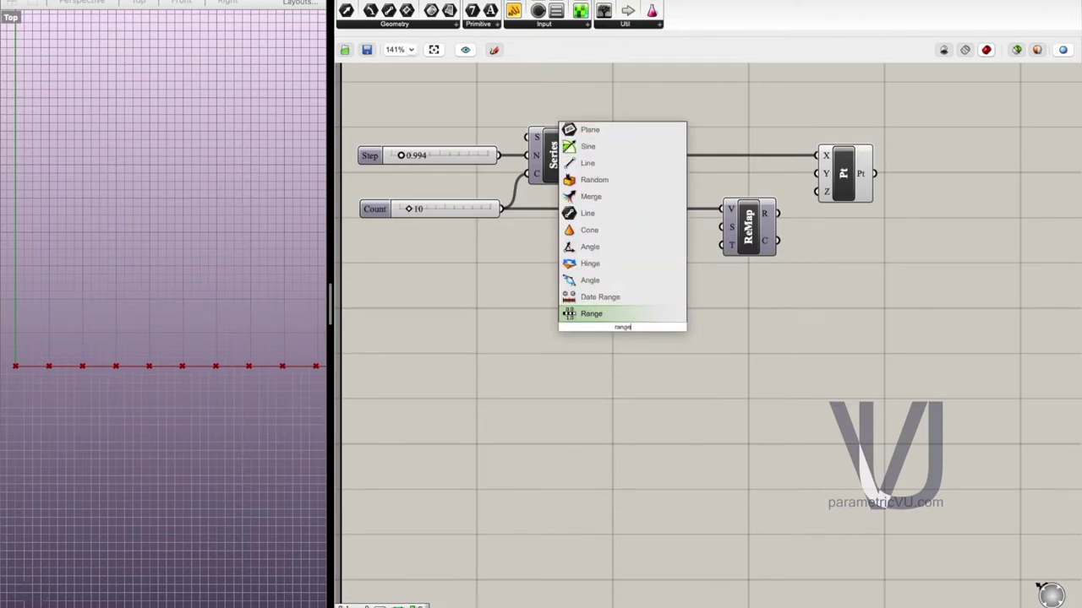
{"action": "key", "text": "Return"}
{"action": "left_click_drag", "start_coordinate": [622, 329], "coordinate": [521, 288]}
- Add a Graph Mapper, feeding it from the Range output and connecting its result to the ReMap target input T
{"action": "left_click", "coordinate": [627, 330]}
{"action": "double_click", "coordinate": [628, 329]}
{"action": "type", "text": "remap"}
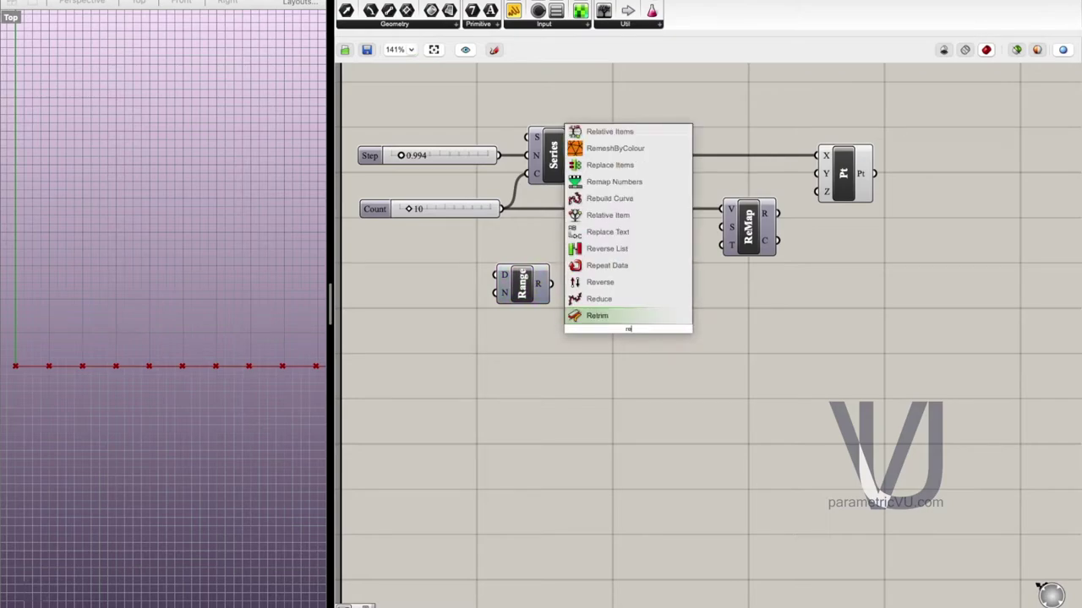
{"action": "key", "text": "BackSpace"}
{"action": "key", "text": "BackSpace"}
{"action": "key", "text": "BackSpace"}
{"action": "key", "text": "BackSpace"}
{"action": "key", "text": "BackSpace"}
{"action": "type", "text": "g"}
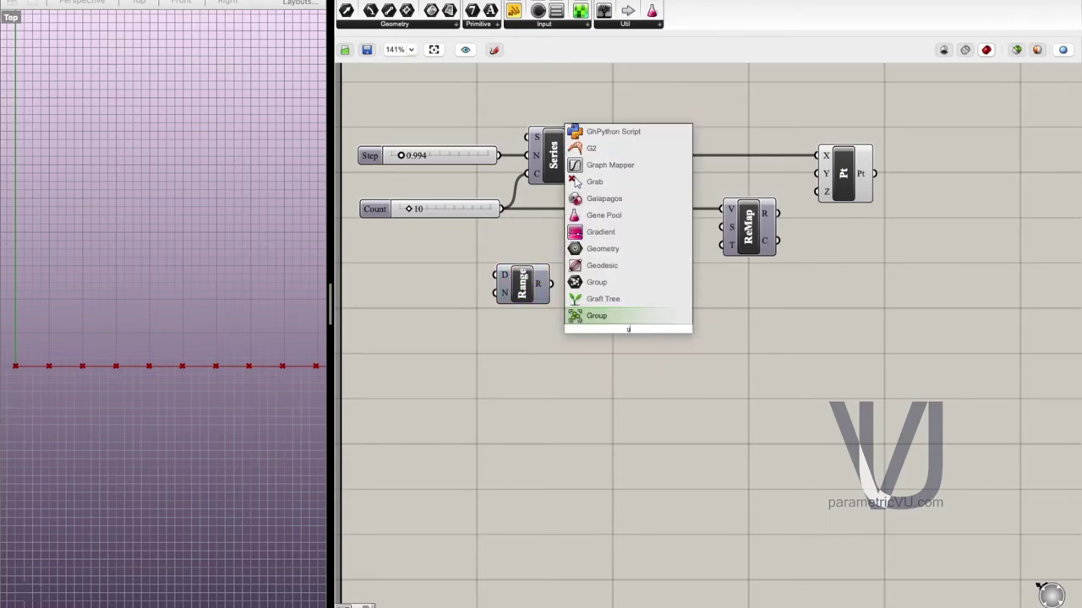
{"action": "type", "text": "raph m"}
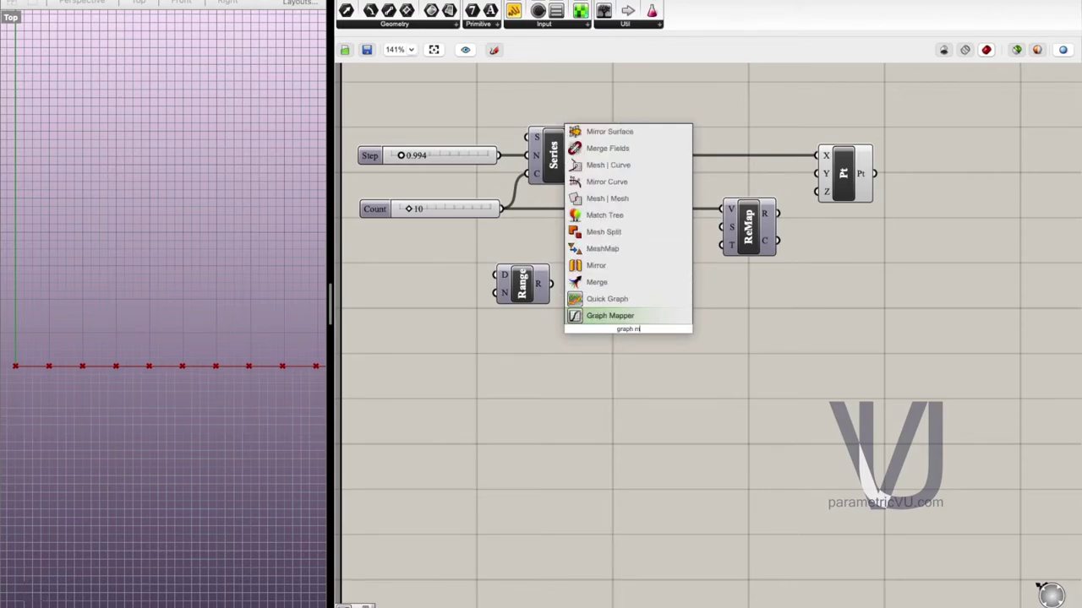
{"action": "key", "text": "Return"}
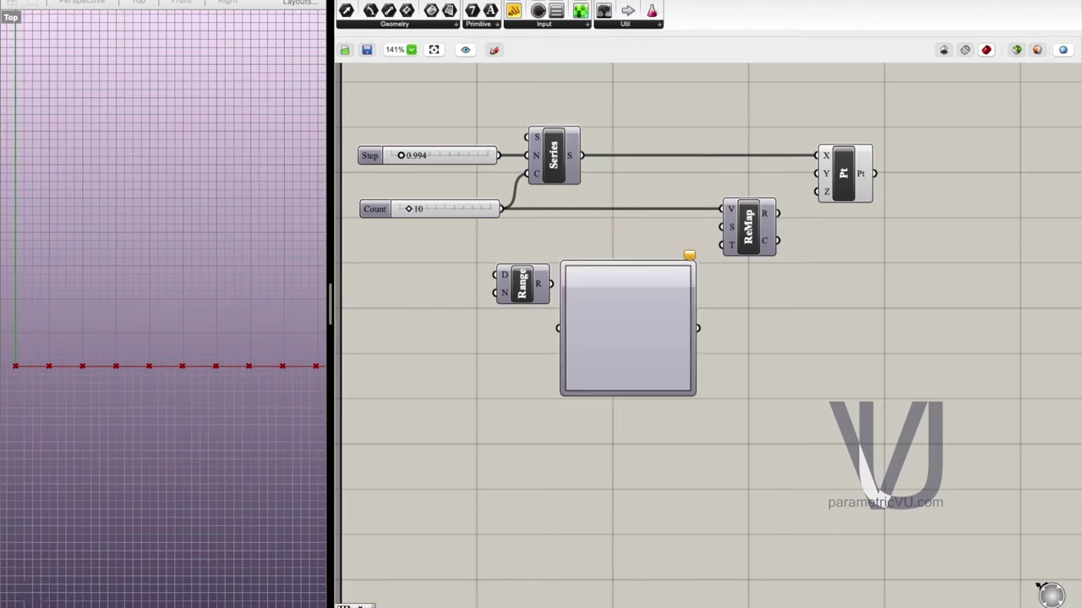
{"action": "left_click_drag", "start_coordinate": [560, 289], "coordinate": [558, 328]}
{"action": "left_click_drag", "start_coordinate": [699, 329], "coordinate": [723, 245]}
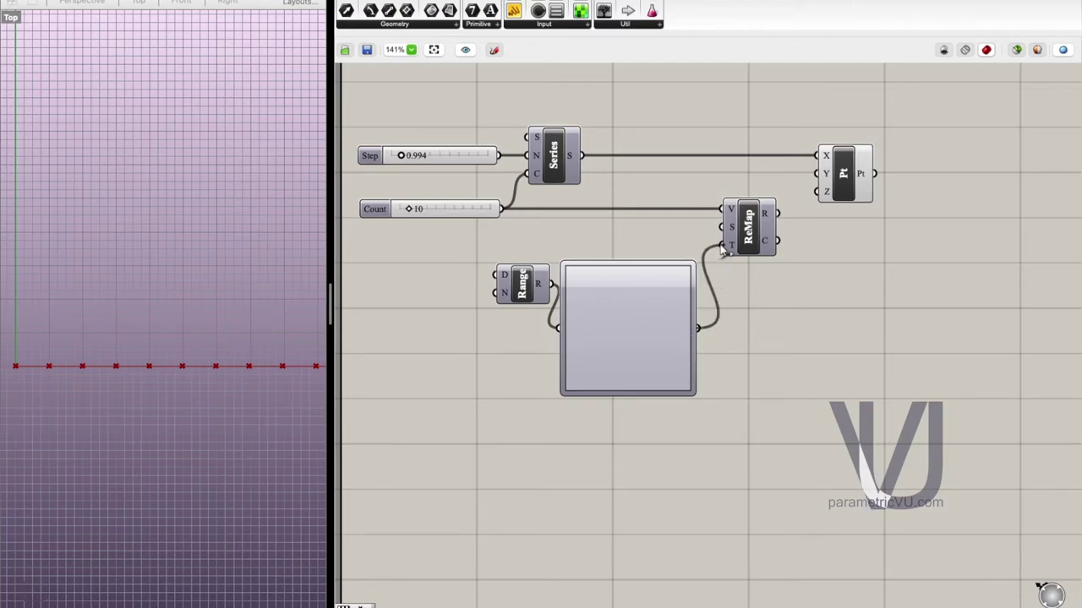
- Set the Graph Mapper's graph type to Bezier and line it up with the Range component and ReMap's target input
{"action": "right_click", "coordinate": [642, 323]}
{"action": "mouse_move", "coordinate": [687, 374]}
{"action": "mouse_move", "coordinate": [703, 486]}
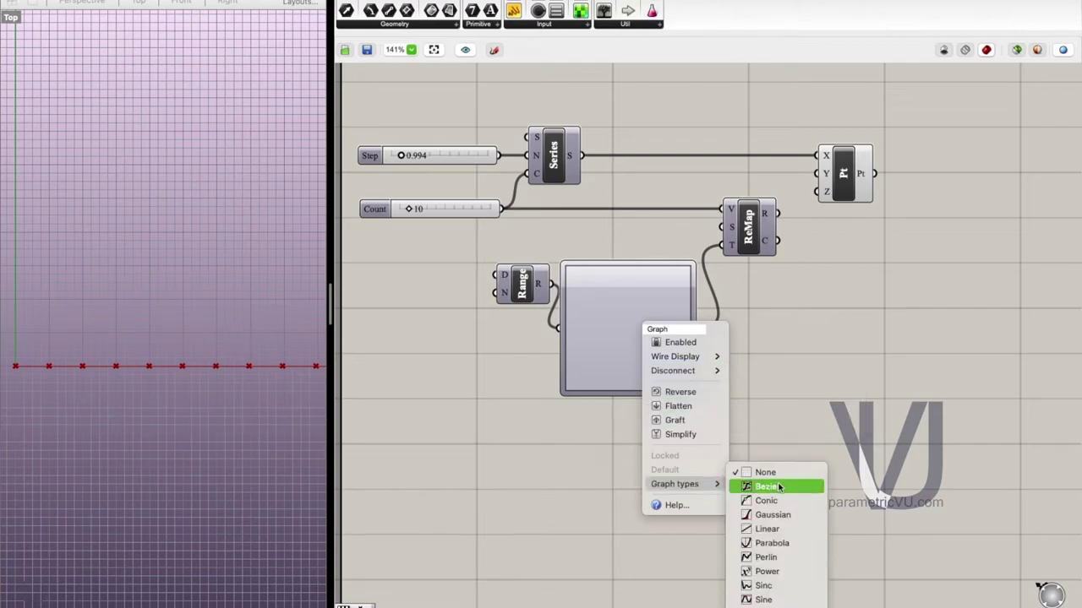
{"action": "left_click", "coordinate": [776, 487]}
{"action": "left_click_drag", "start_coordinate": [524, 289], "coordinate": [506, 324]}
{"action": "left_click_drag", "start_coordinate": [665, 339], "coordinate": [747, 246]}
{"action": "left_click_drag", "start_coordinate": [678, 245], "coordinate": [692, 245]}
{"action": "left_click", "coordinate": [558, 360]}
{"action": "left_click_drag", "start_coordinate": [509, 328], "coordinate": [541, 253]}
{"action": "left_click", "coordinate": [514, 310]}
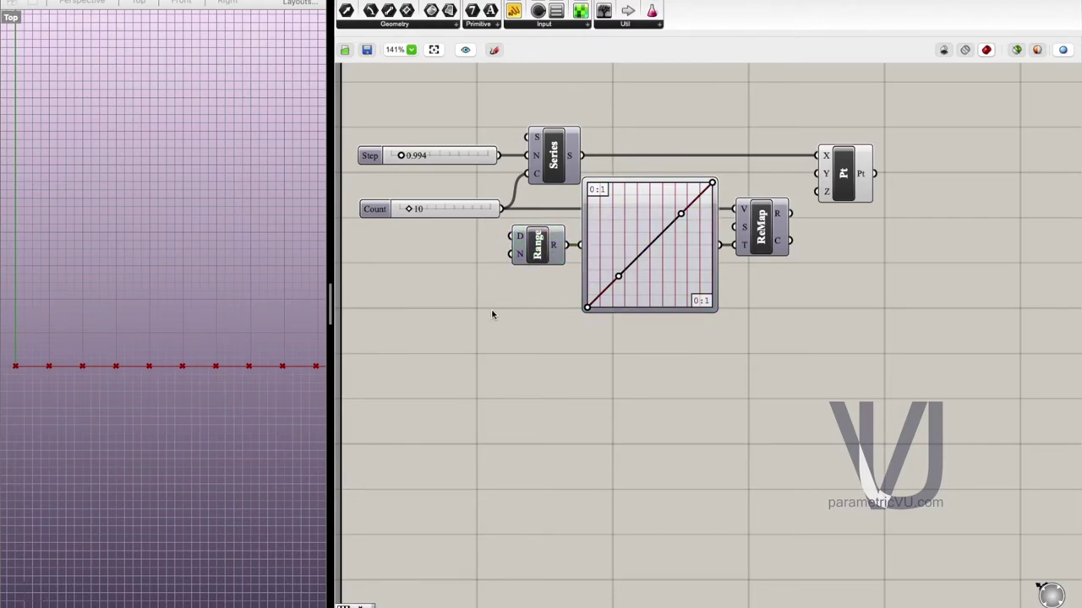
- Add a Subtraction component that takes 1 from the Count slider and connect its result to the Range steps input N
{"action": "double_click", "coordinate": [481, 311]}
{"action": "type", "text": "-"}
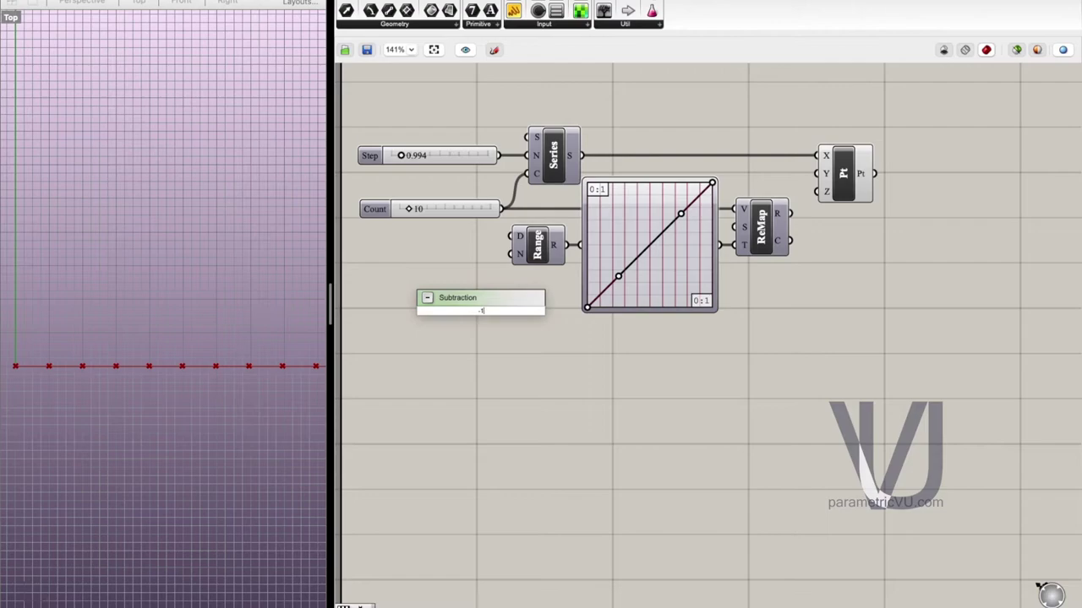
{"action": "key", "text": "Return"}
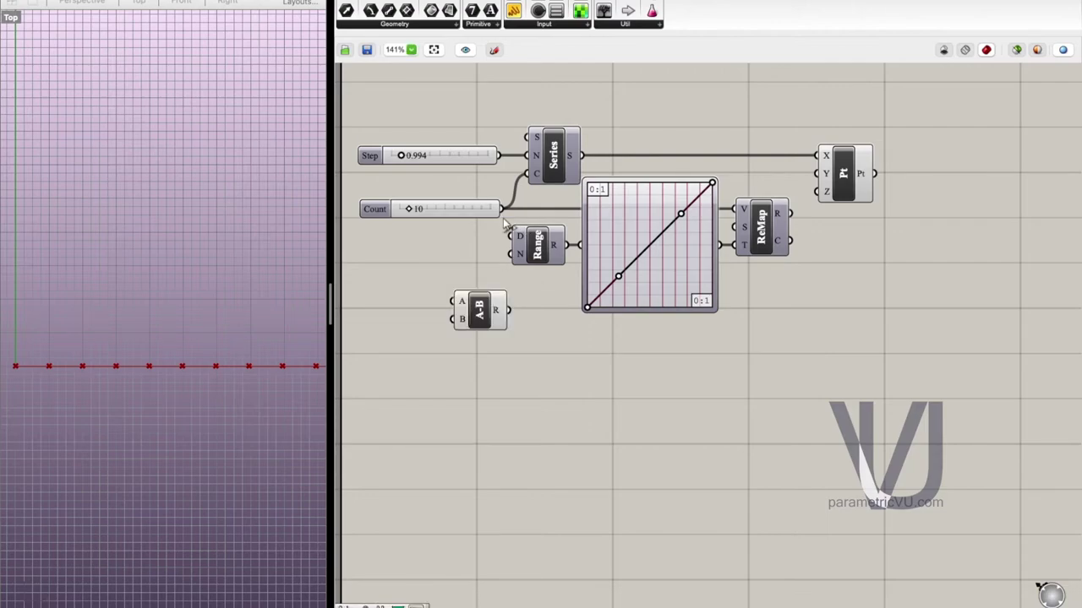
{"action": "left_click_drag", "start_coordinate": [502, 209], "coordinate": [457, 302]}
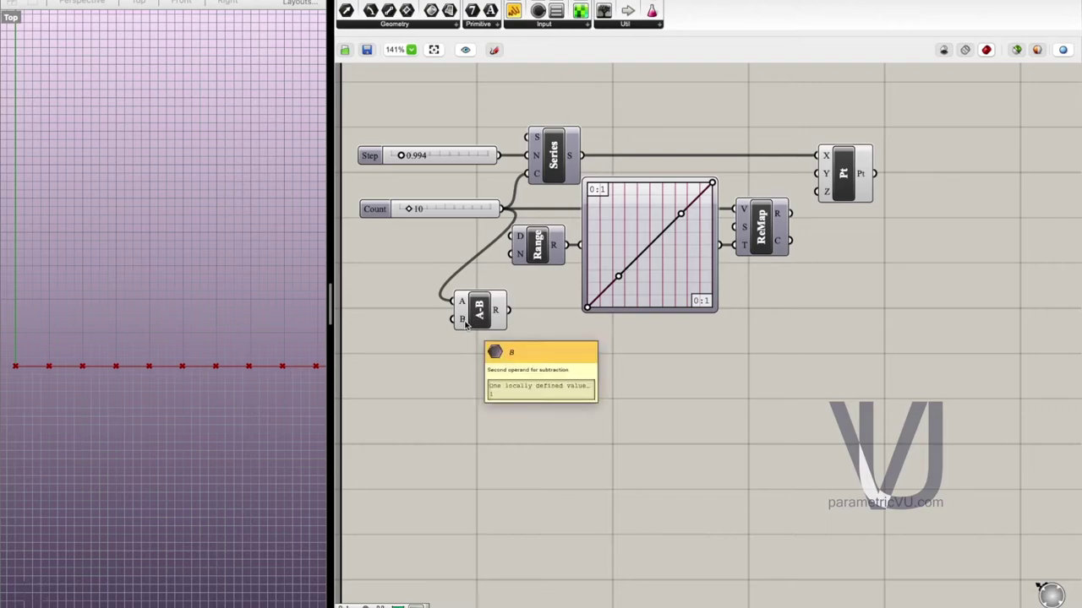
{"action": "left_click_drag", "start_coordinate": [507, 310], "coordinate": [512, 255]}
- Nudge the ReMap and Range components clear of the graph and connect ReMap's R output to the point's Y input
{"action": "left_click", "coordinate": [665, 285]}
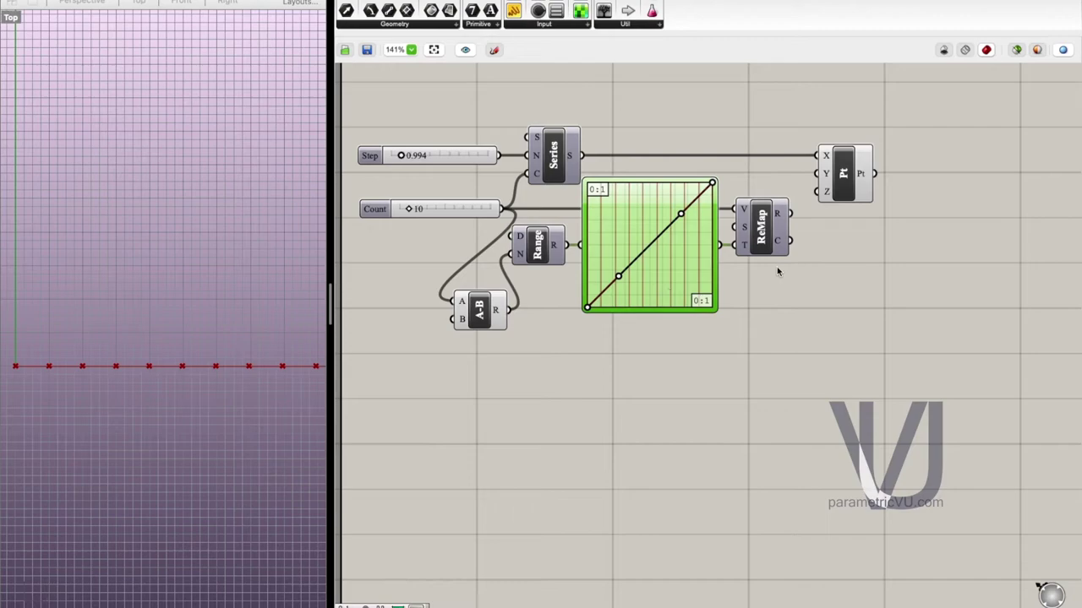
{"action": "left_click_drag", "start_coordinate": [762, 236], "coordinate": [772, 237]}
{"action": "left_click", "coordinate": [547, 247]}
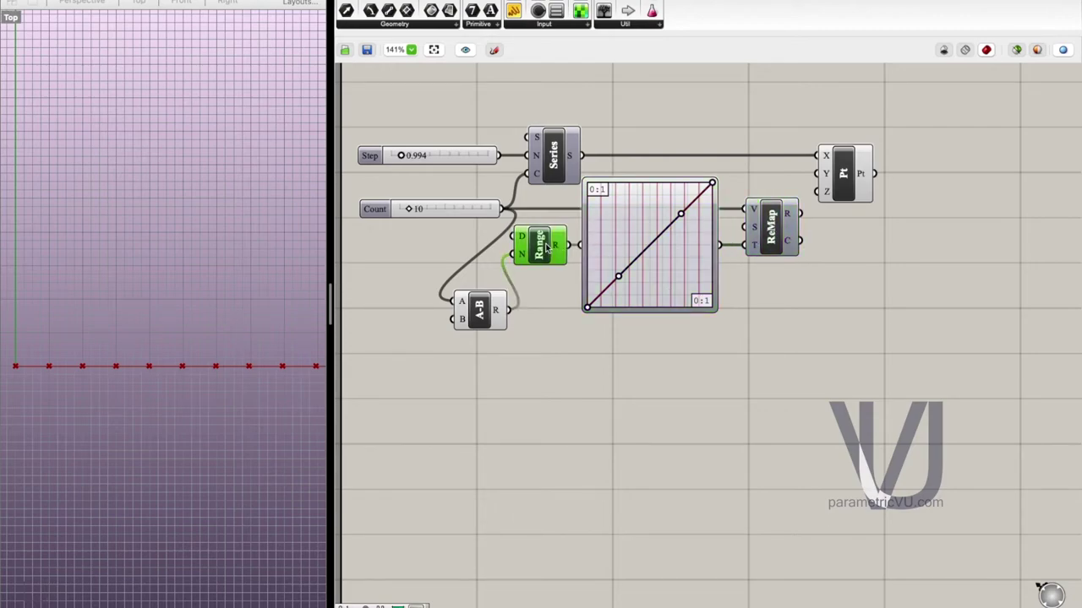
{"action": "left_click", "coordinate": [787, 305]}
{"action": "left_click", "coordinate": [771, 237]}
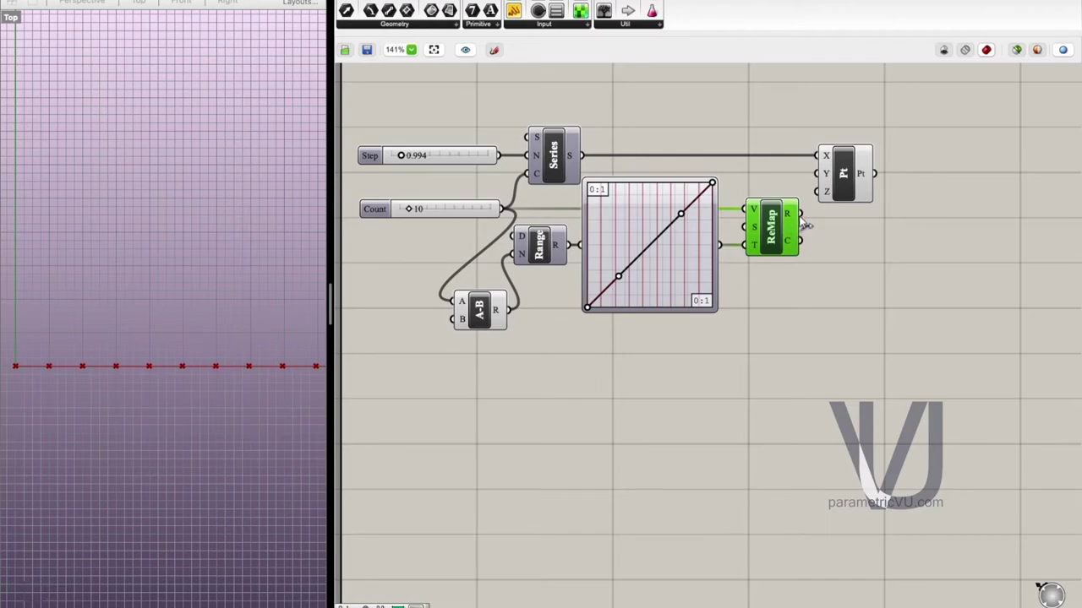
{"action": "left_click_drag", "start_coordinate": [800, 213], "coordinate": [809, 175]}
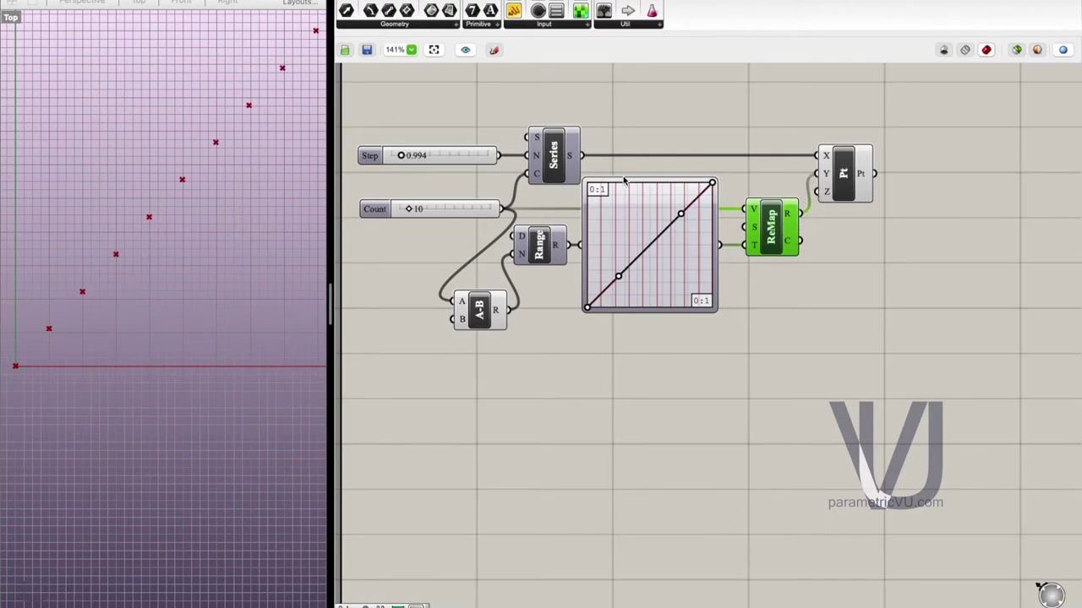
- Shape the Bezier graph into an arch by lowering its end point to the baseline and adjusting both curve handles
{"action": "left_click_drag", "start_coordinate": [713, 182], "coordinate": [709, 309]}
{"action": "left_click_drag", "start_coordinate": [618, 277], "coordinate": [605, 251]}
{"action": "left_click", "coordinate": [664, 227]}
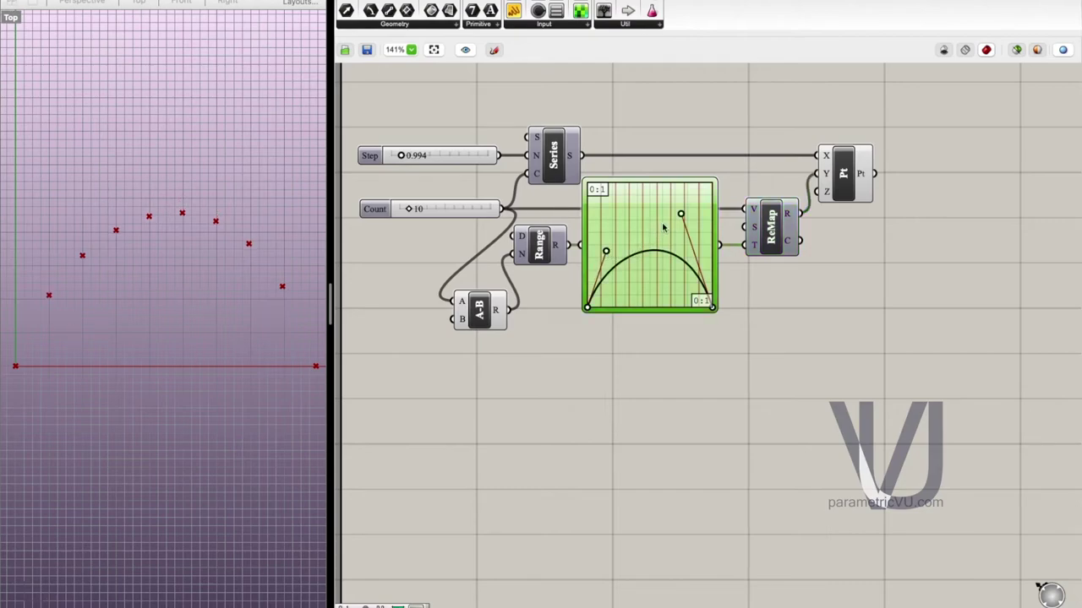
{"action": "left_click_drag", "start_coordinate": [683, 217], "coordinate": [680, 225]}
{"action": "left_click", "coordinate": [809, 348]}
- Spread the point, ReMap, Graph Mapper and Range components out and place the Subtraction component in line before Range
{"action": "left_click_drag", "start_coordinate": [841, 195], "coordinate": [871, 195]}
{"action": "left_click_drag", "start_coordinate": [788, 230], "coordinate": [818, 230]}
{"action": "left_click_drag", "start_coordinate": [713, 242], "coordinate": [757, 243]}
{"action": "left_click_drag", "start_coordinate": [549, 247], "coordinate": [594, 246]}
{"action": "left_click_drag", "start_coordinate": [482, 312], "coordinate": [518, 258]}
{"action": "left_click", "coordinate": [572, 254], "text": "shift"}
{"action": "left_click", "coordinate": [677, 245], "text": "shift"}
{"action": "left_click", "coordinate": [808, 232], "text": "shift"}
{"action": "left_click", "coordinate": [888, 181], "text": "shift"}
{"action": "left_click_drag", "start_coordinate": [888, 182], "coordinate": [910, 179]}
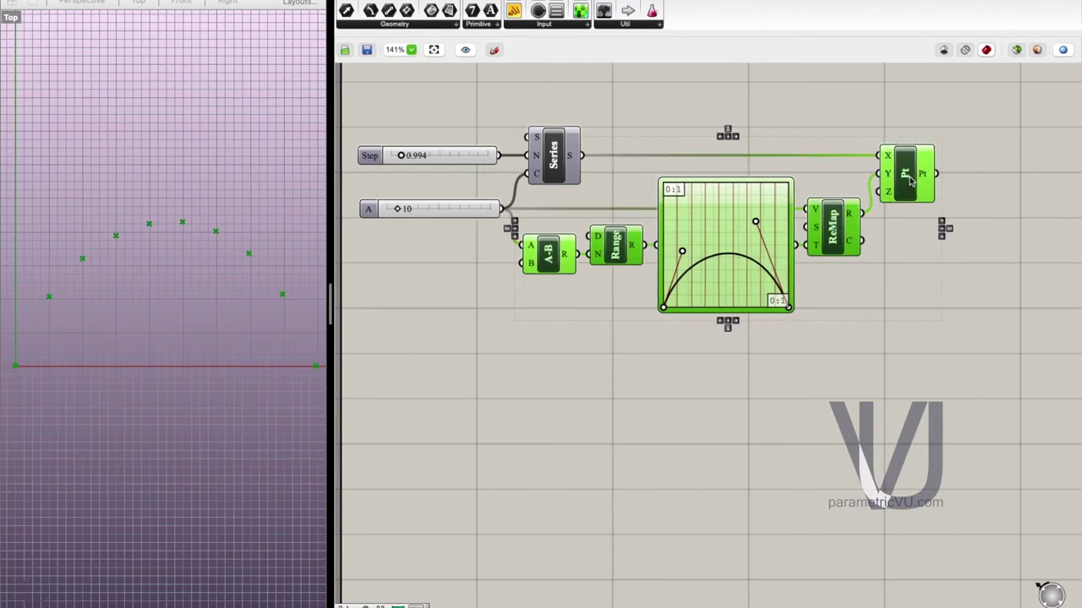
- Align the Series and Subtraction components vertically with each other
{"action": "left_click", "coordinate": [524, 346]}
{"action": "left_click", "coordinate": [551, 258]}
{"action": "left_click", "coordinate": [546, 165], "text": "shift"}
{"action": "left_click", "coordinate": [545, 121]}
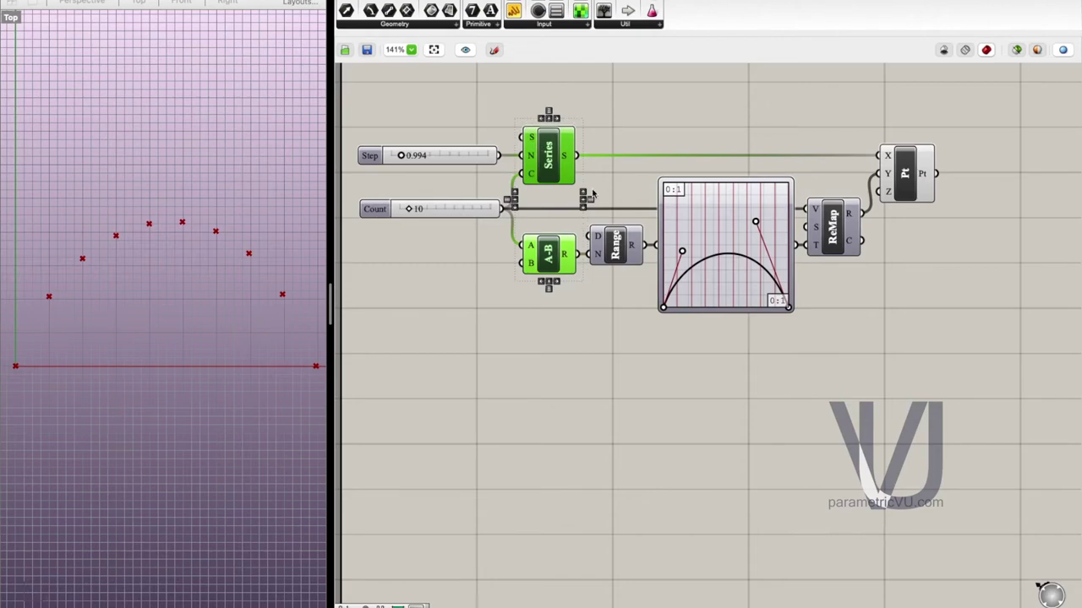
{"action": "left_click", "coordinate": [630, 174]}
{"action": "left_click", "coordinate": [551, 267]}
{"action": "left_click", "coordinate": [615, 249], "text": "shift"}
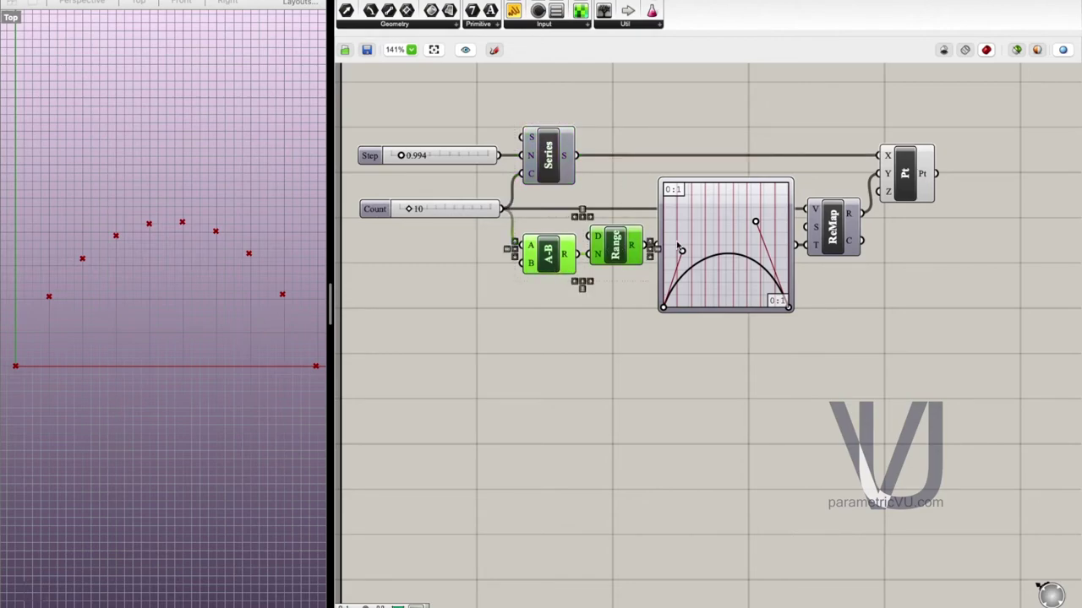
{"action": "left_click", "coordinate": [699, 238], "text": "shift"}
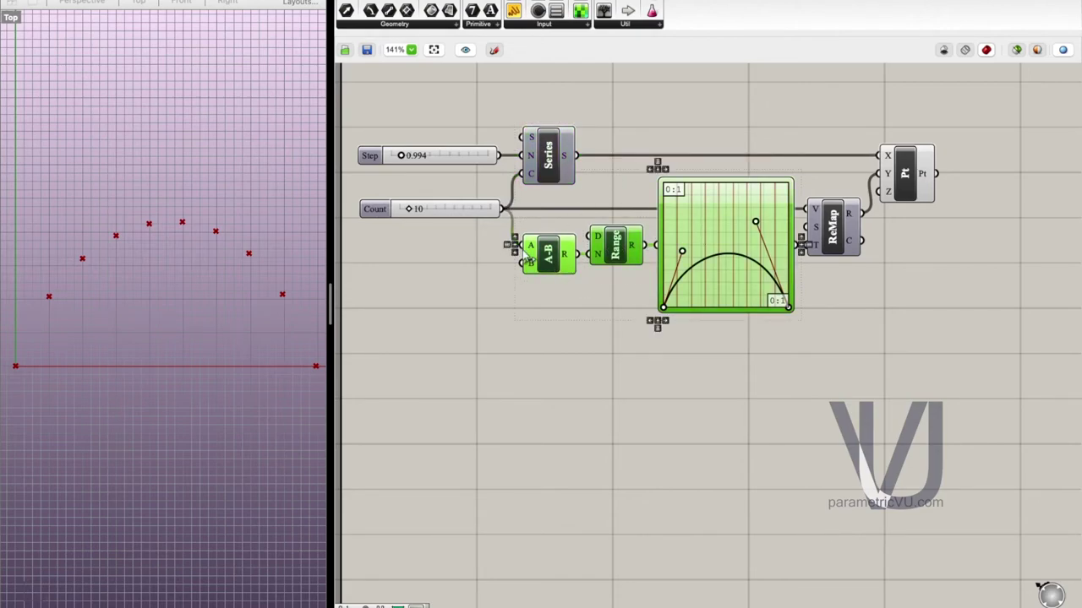
{"action": "left_click", "coordinate": [818, 300]}
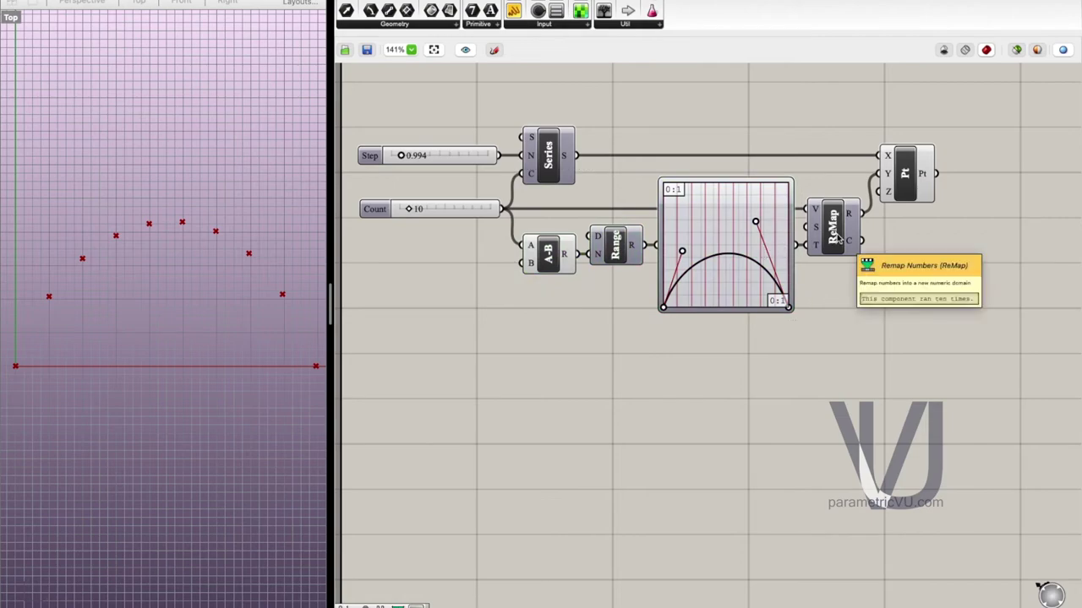
- Add an Interpolate curve component (IntCrv) beside the point component and connect the Pt output to its V input
{"action": "double_click", "coordinate": [923, 292]}
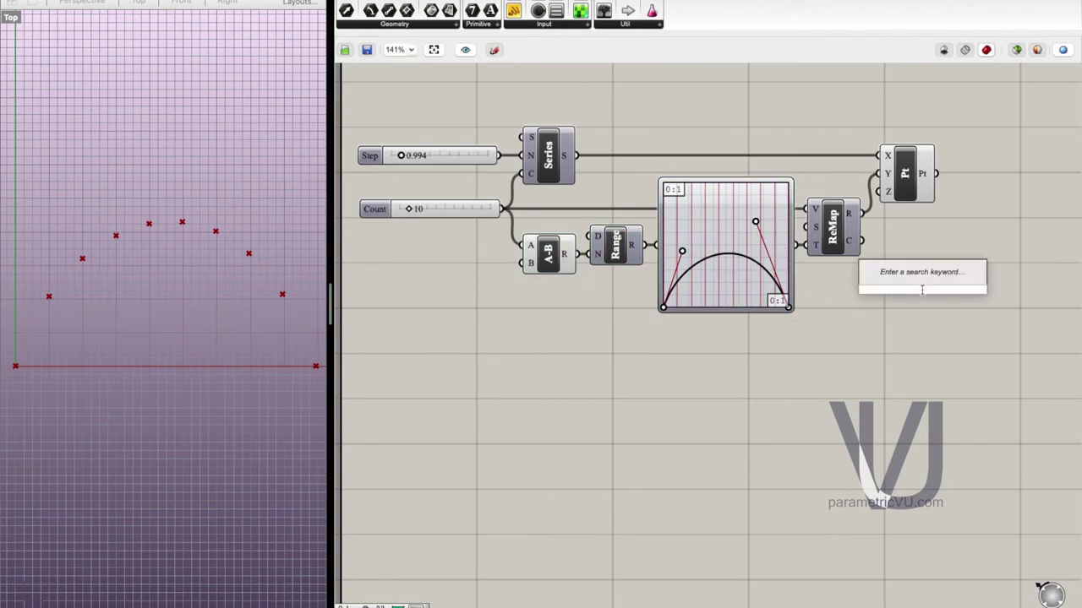
{"action": "type", "text": "interp"}
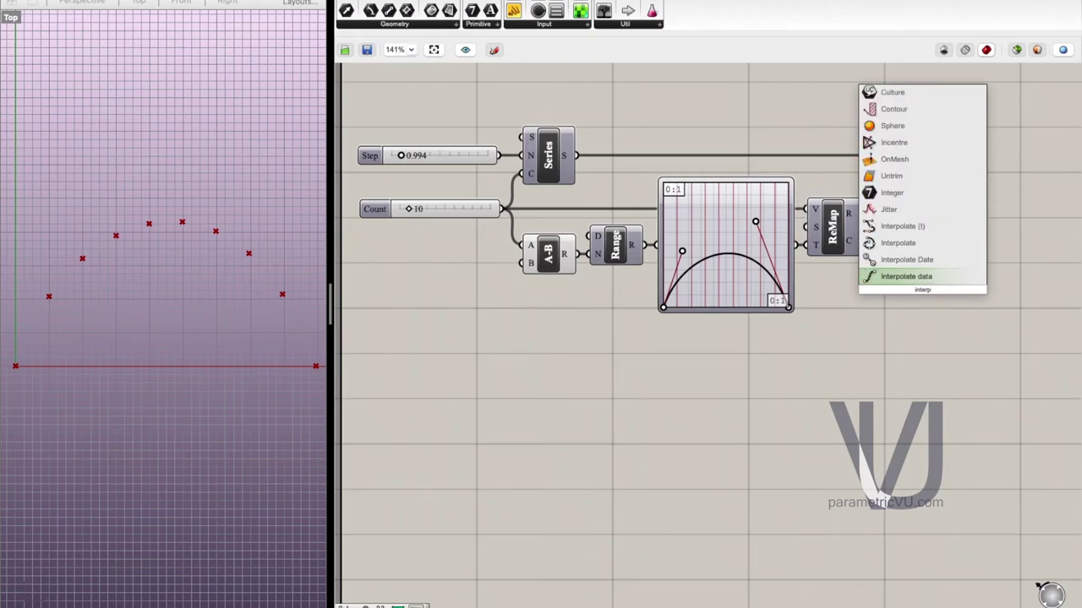
{"action": "left_click", "coordinate": [927, 244]}
{"action": "left_click_drag", "start_coordinate": [929, 272], "coordinate": [968, 174]}
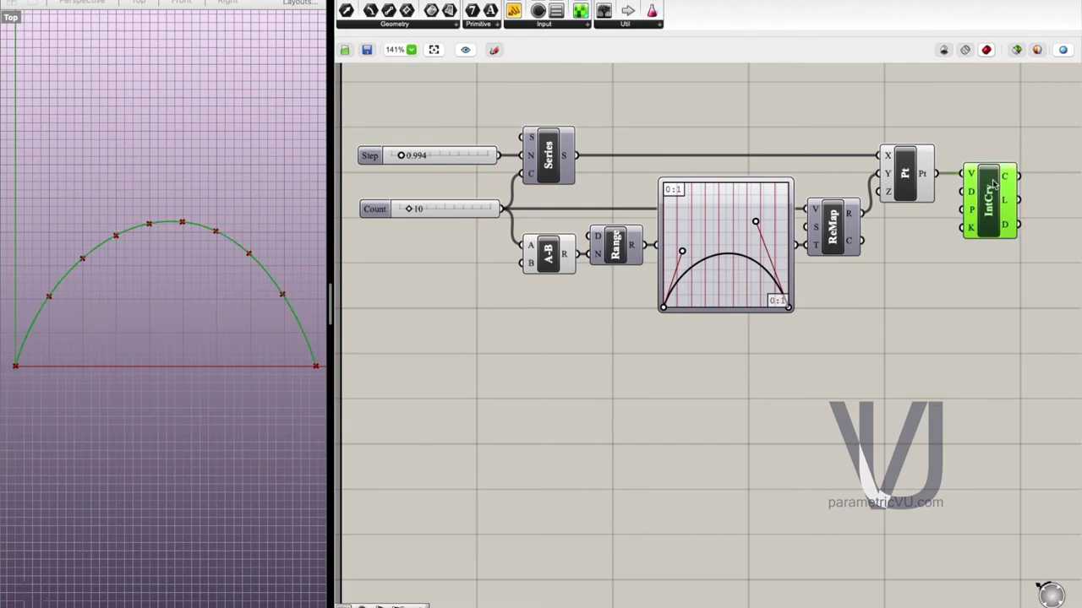
{"action": "left_click", "coordinate": [928, 284]}
- Turn off the preview of all components from Series through the point component and put them in one group
{"action": "left_click_drag", "start_coordinate": [503, 109], "coordinate": [947, 361]}
{"action": "right_click", "coordinate": [592, 315]}
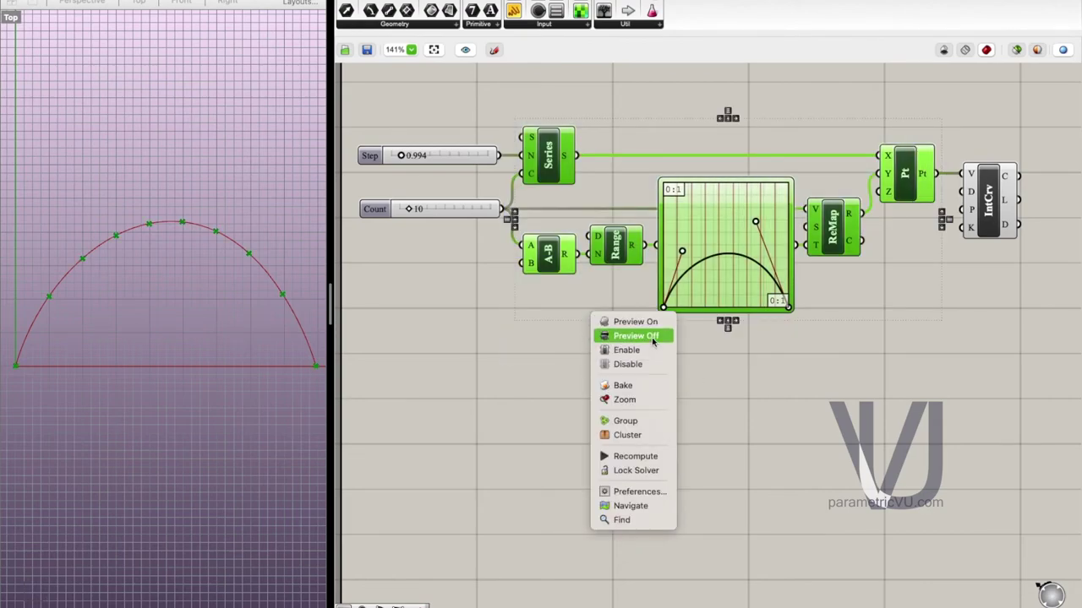
{"action": "left_click", "coordinate": [652, 337]}
{"action": "right_click", "coordinate": [606, 307]}
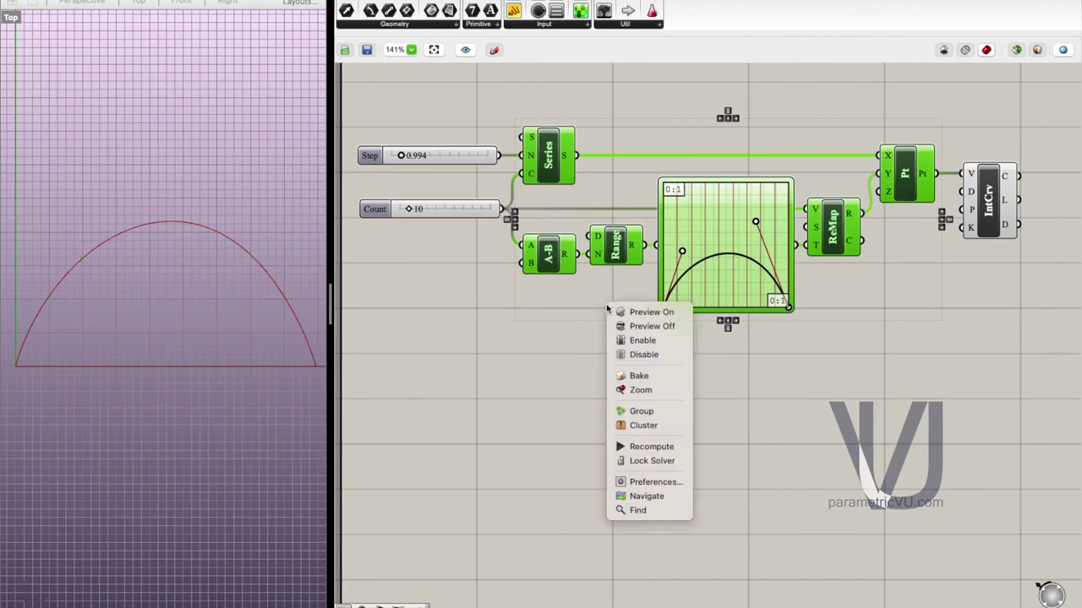
{"action": "left_click", "coordinate": [672, 415]}
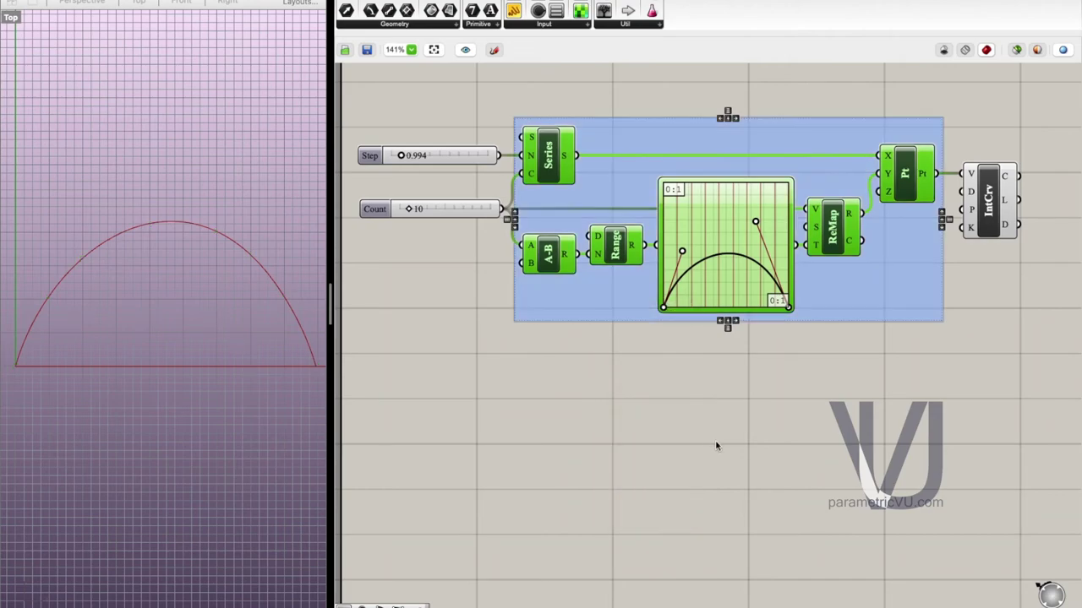
{"action": "left_click", "coordinate": [748, 440]}
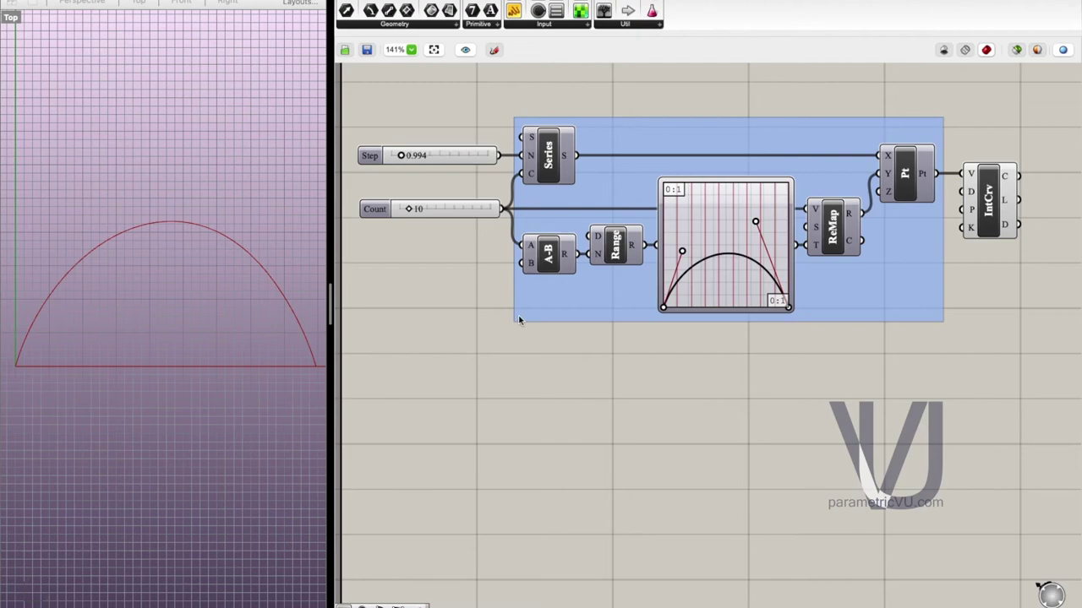
- Reshape the interpolated curve into a taller arch by moving both handles of the Bezier graph
{"action": "left_click", "coordinate": [987, 216]}
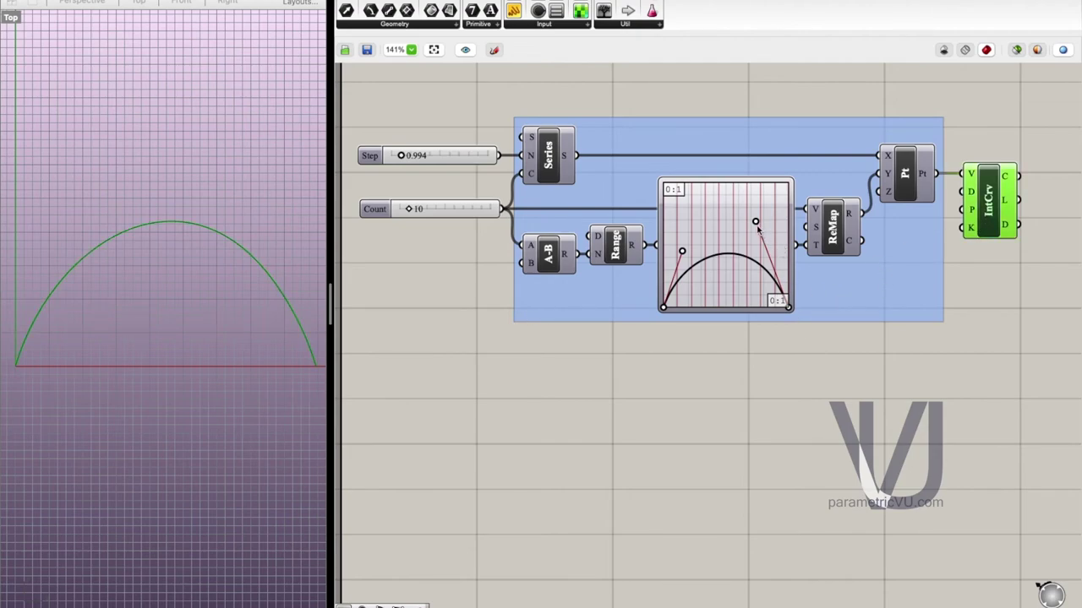
{"action": "left_click", "coordinate": [787, 402]}
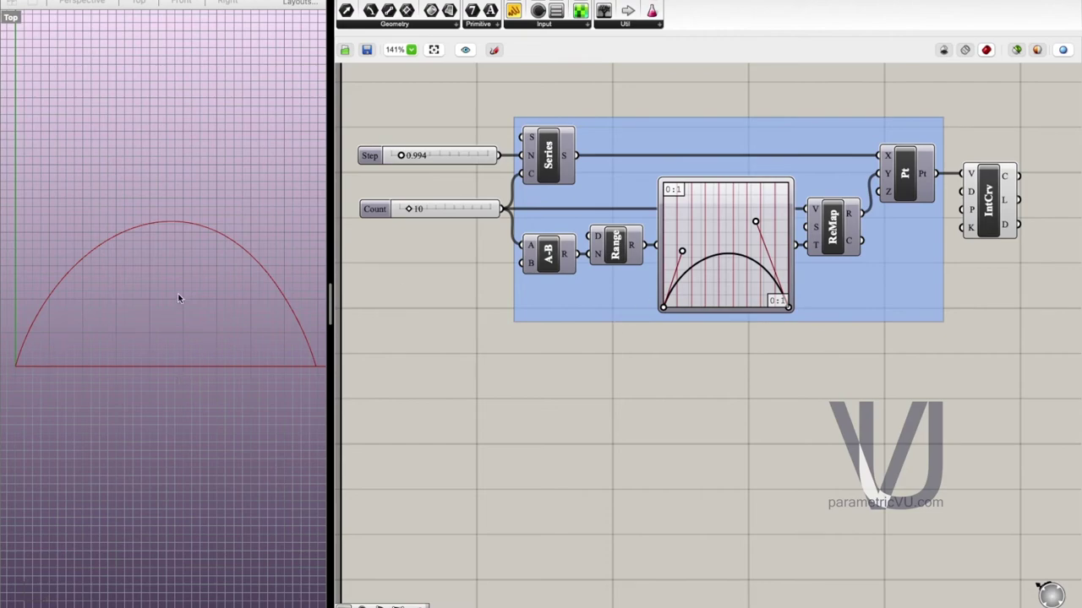
{"action": "mouse_move", "coordinate": [758, 227]}
{"action": "left_mouse_down"}
{"action": "mouse_move", "coordinate": [744, 232]}
{"action": "mouse_move", "coordinate": [747, 257]}
{"action": "mouse_move", "coordinate": [759, 220]}
{"action": "mouse_move", "coordinate": [744, 226]}
{"action": "left_mouse_up"}
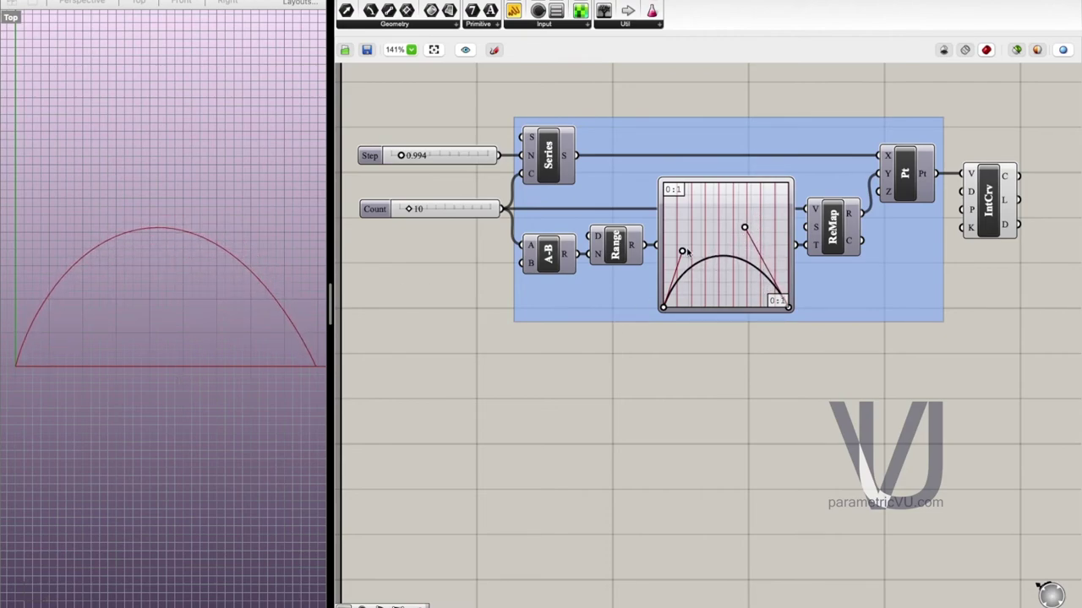
{"action": "left_click_drag", "start_coordinate": [682, 251], "coordinate": [761, 220]}
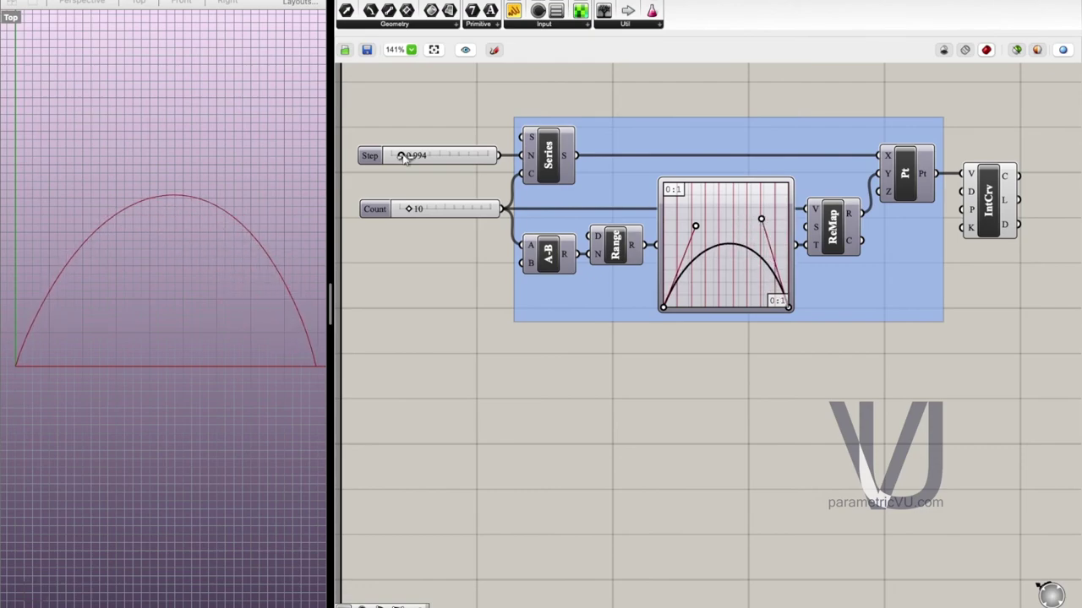
- Set the Step slider to 0.860 and test Count values of 9 and 12 before setting Count to 10
{"action": "left_click_drag", "start_coordinate": [409, 157], "coordinate": [406, 162]}
{"action": "left_click_drag", "start_coordinate": [408, 209], "coordinate": [415, 211]}
{"action": "left_click_drag", "start_coordinate": [408, 210], "coordinate": [411, 209]}
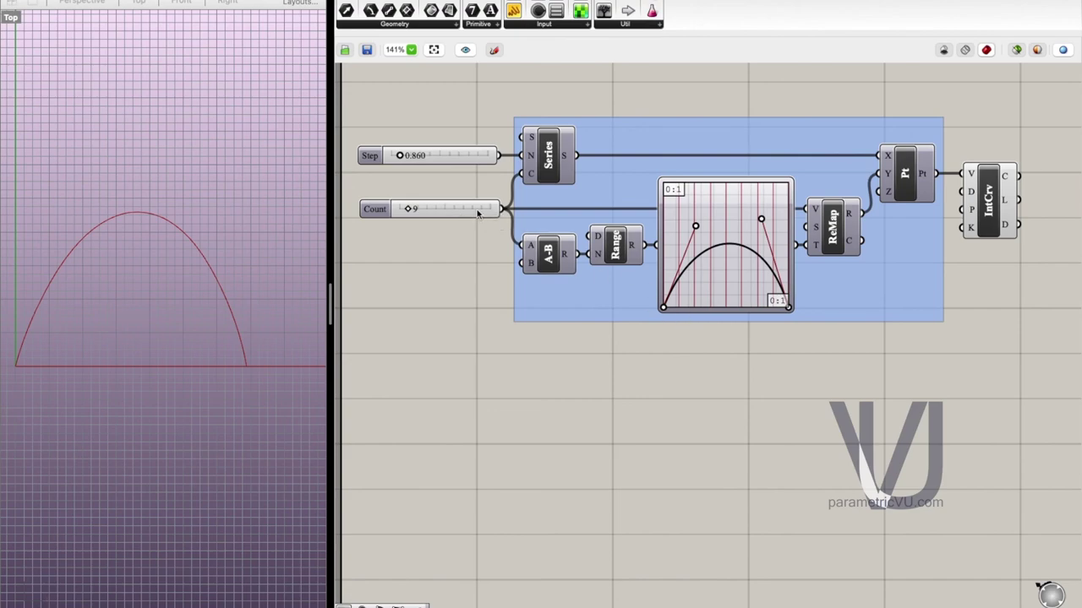
{"action": "left_click_drag", "start_coordinate": [410, 211], "coordinate": [413, 212]}
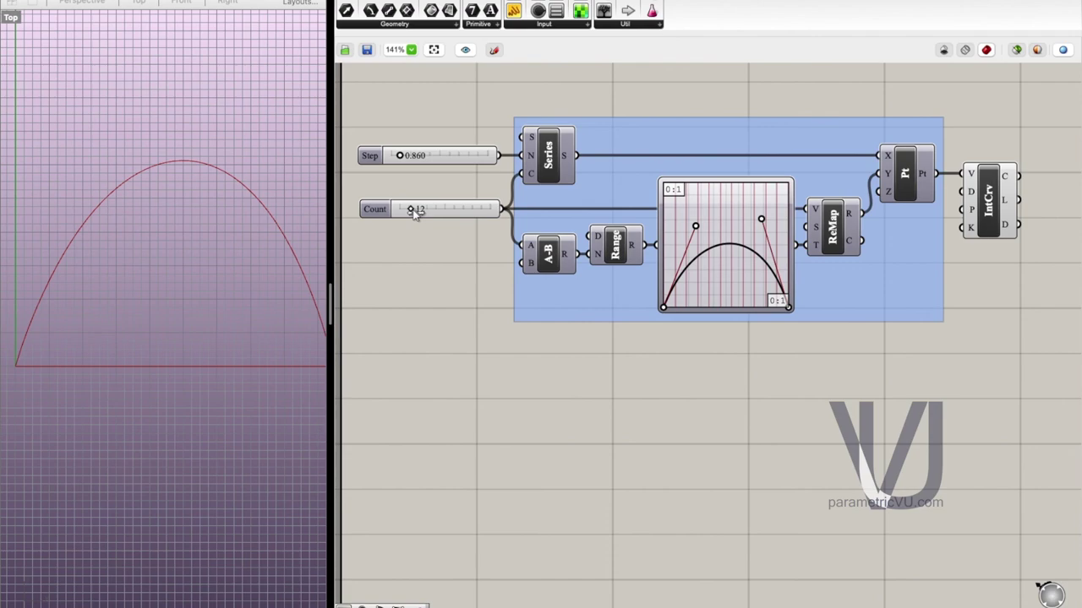
{"action": "left_click_drag", "start_coordinate": [414, 212], "coordinate": [410, 212]}
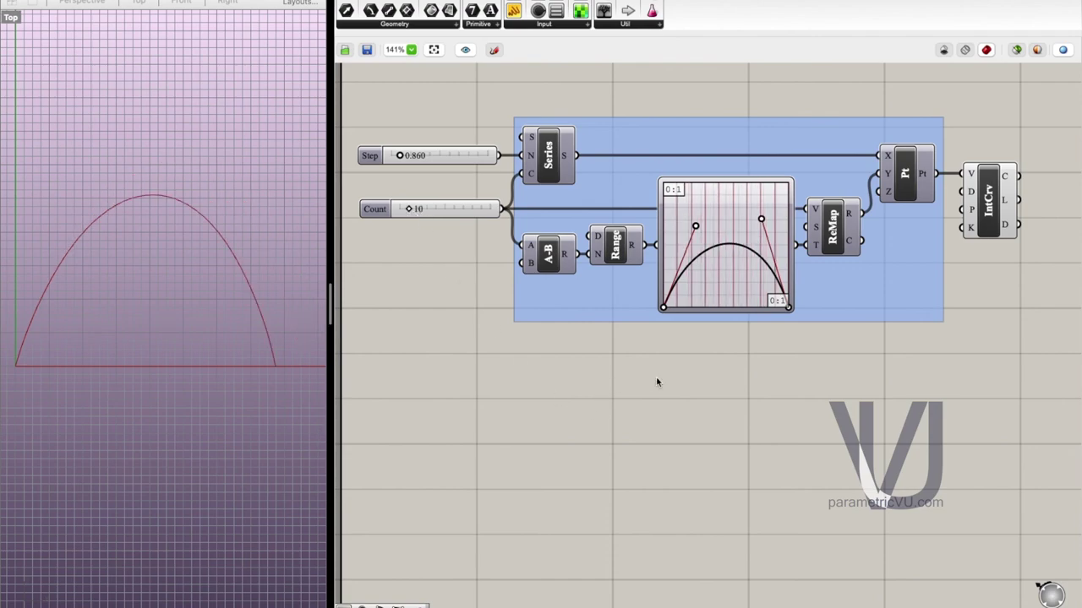